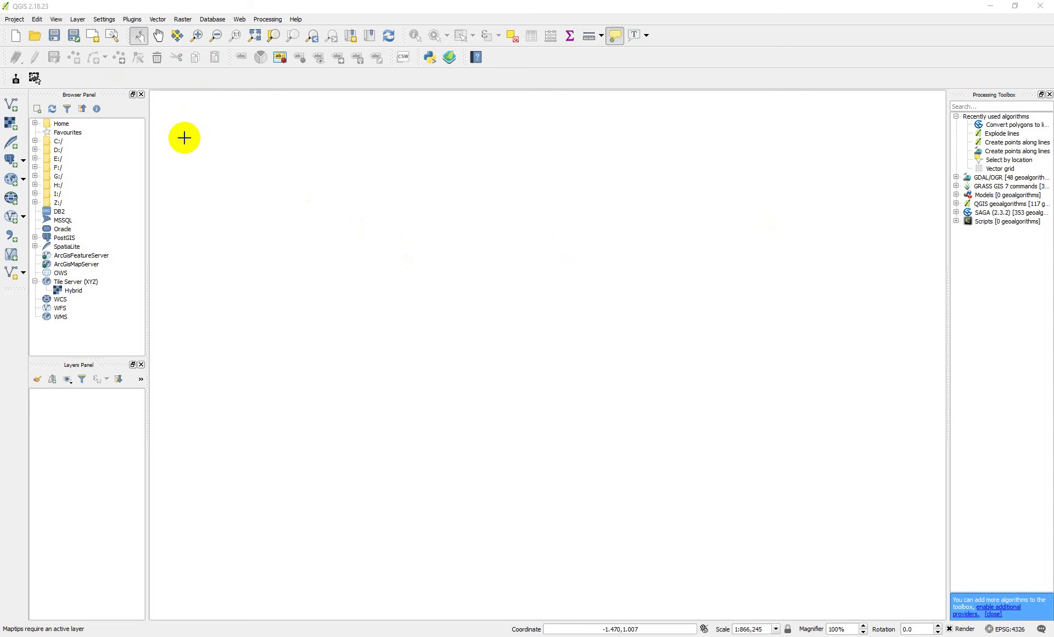
# - Start a new SpatiaLite layer and set its geometry type to Multipolygon
pyautogui.click(77, 20)
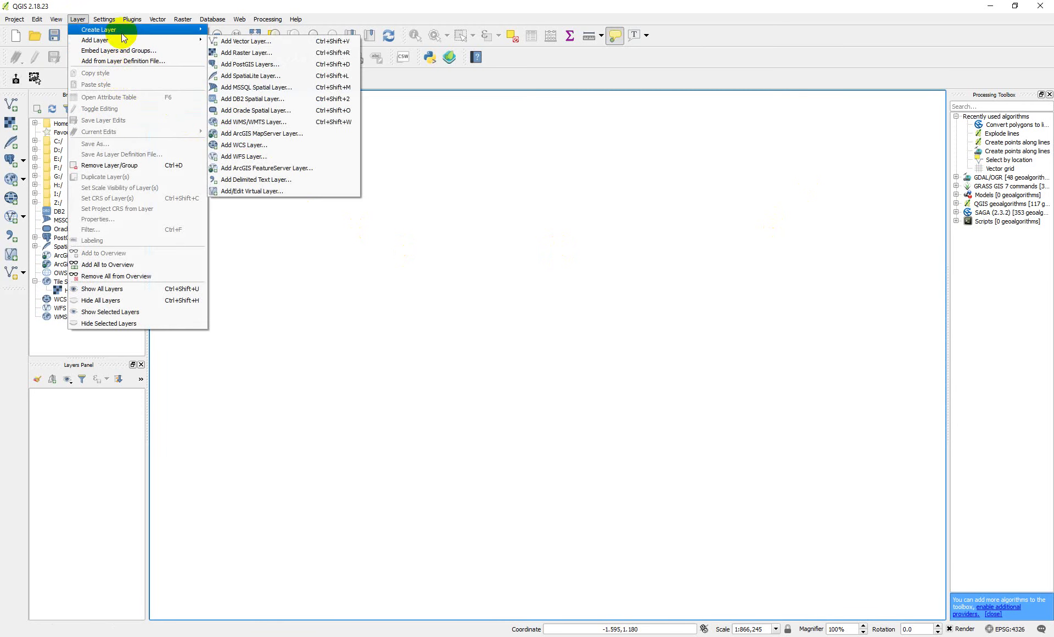
pyautogui.moveTo(125, 30)
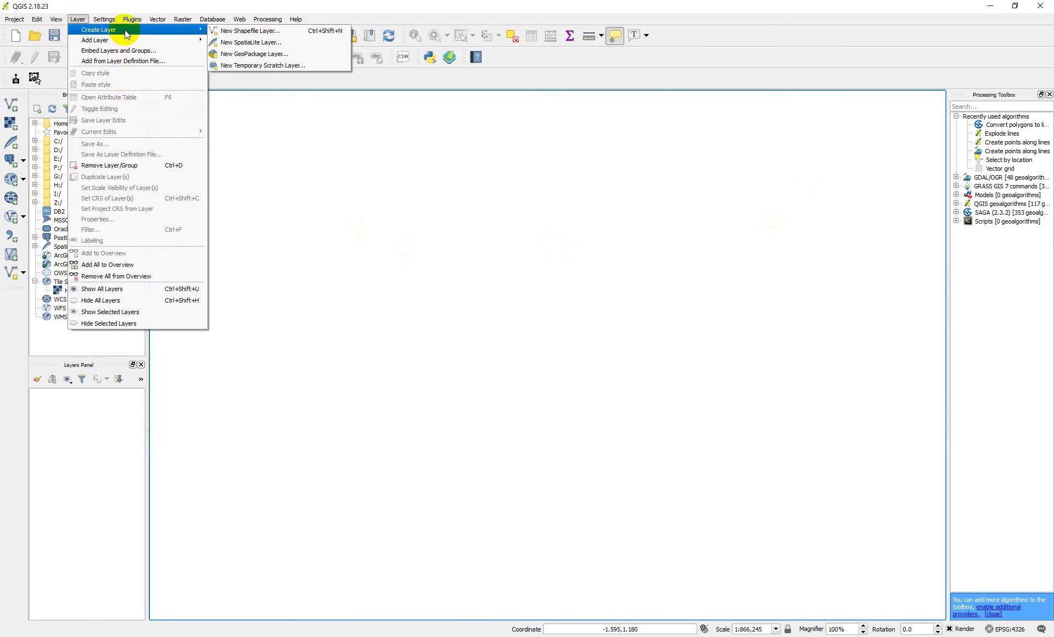
pyautogui.click(259, 44)
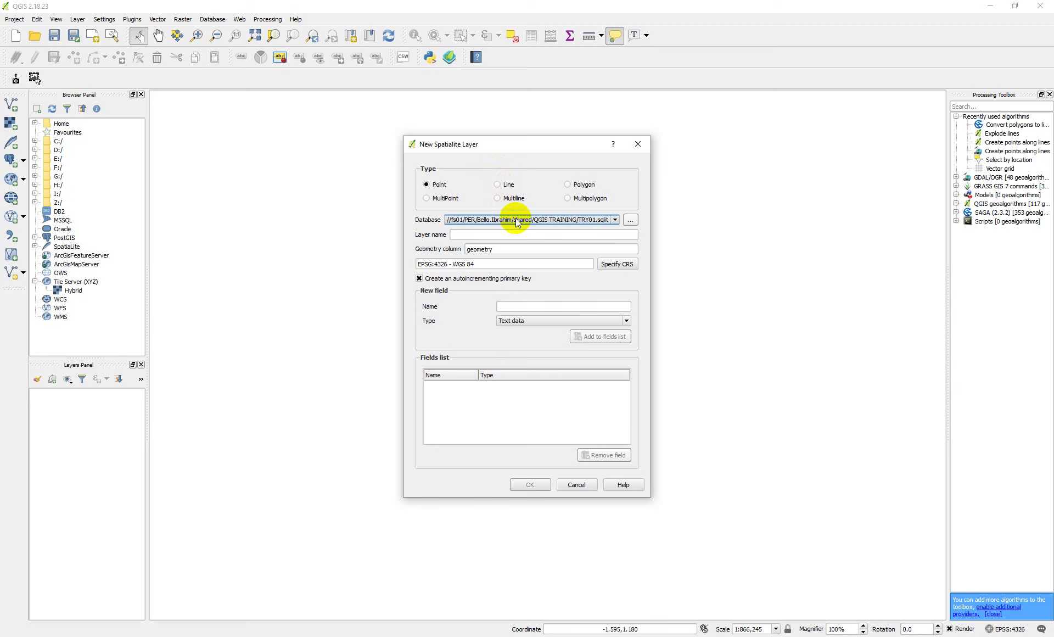
pyautogui.click(567, 199)
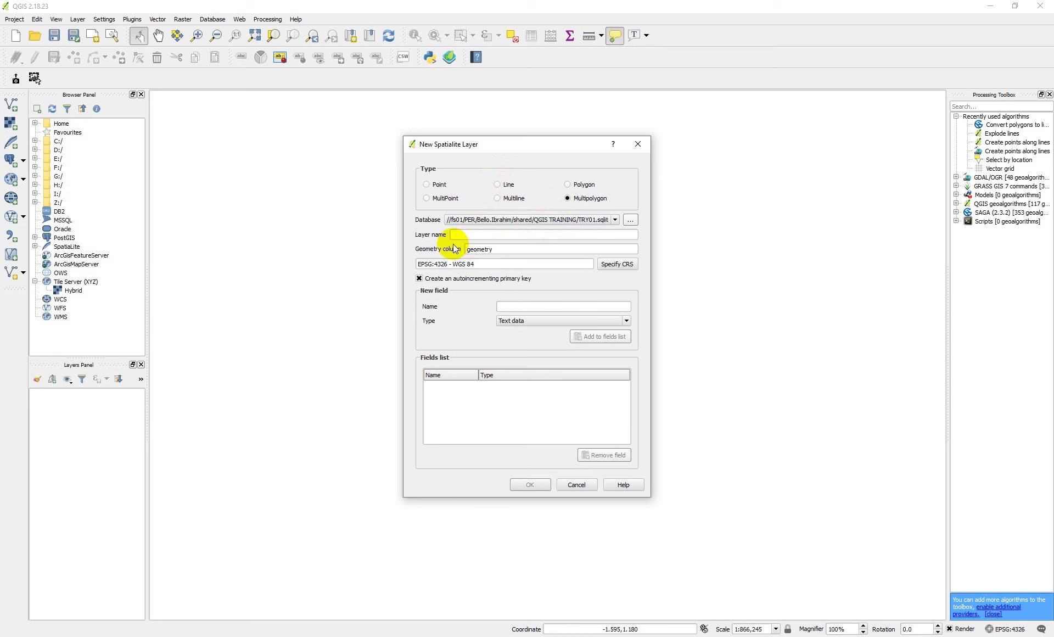
# - Create a new SpatiaLite database file named SPATIAL in the TRAINING folder on the Desktop for the layer
pyautogui.click(456, 219)
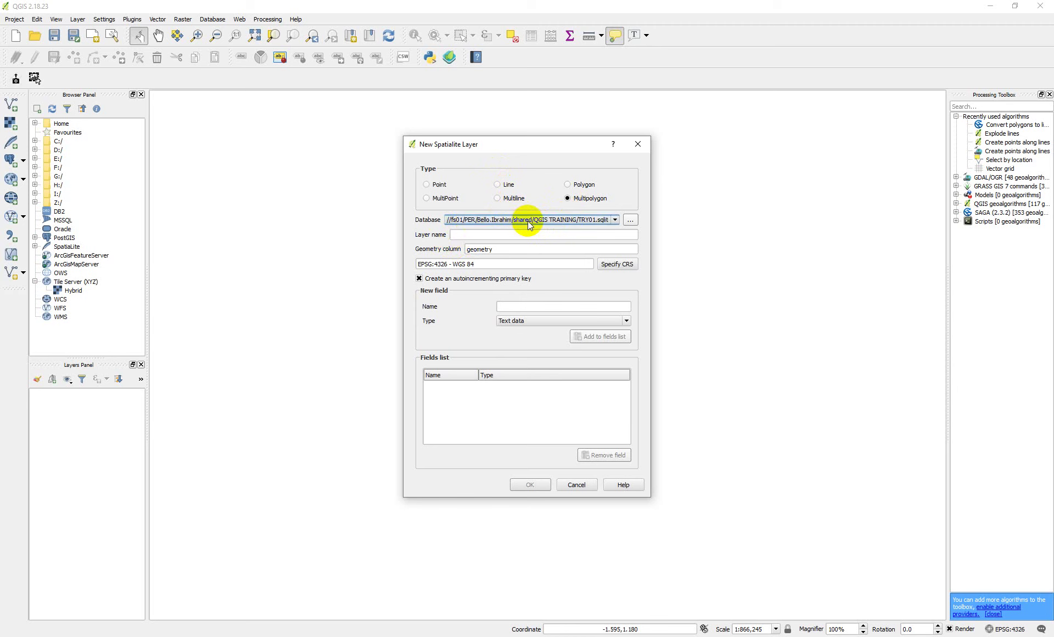
pyautogui.click(581, 220)
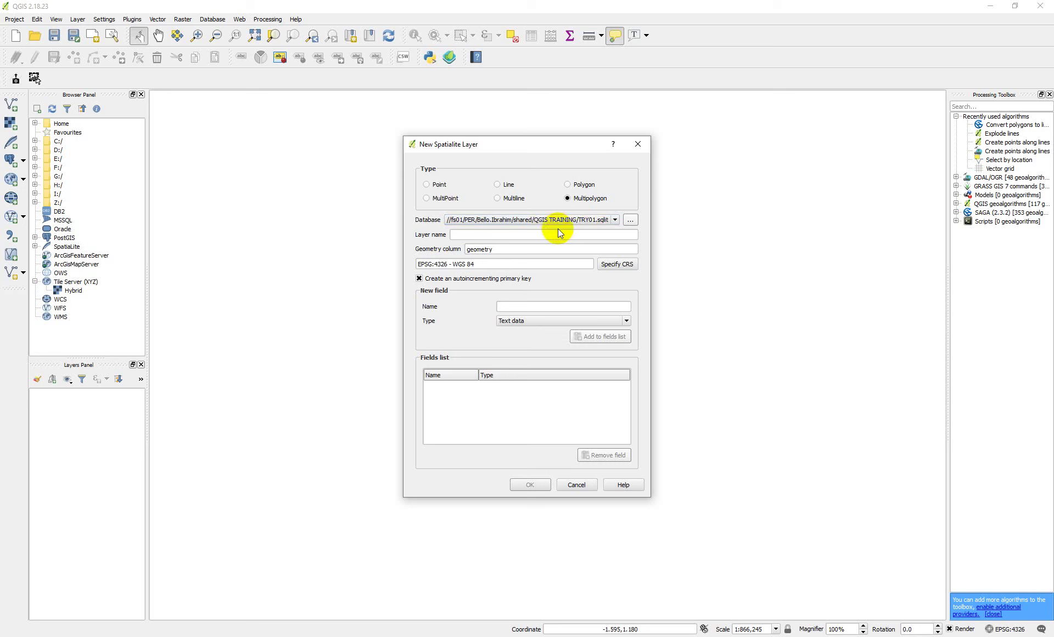
pyautogui.click(631, 219)
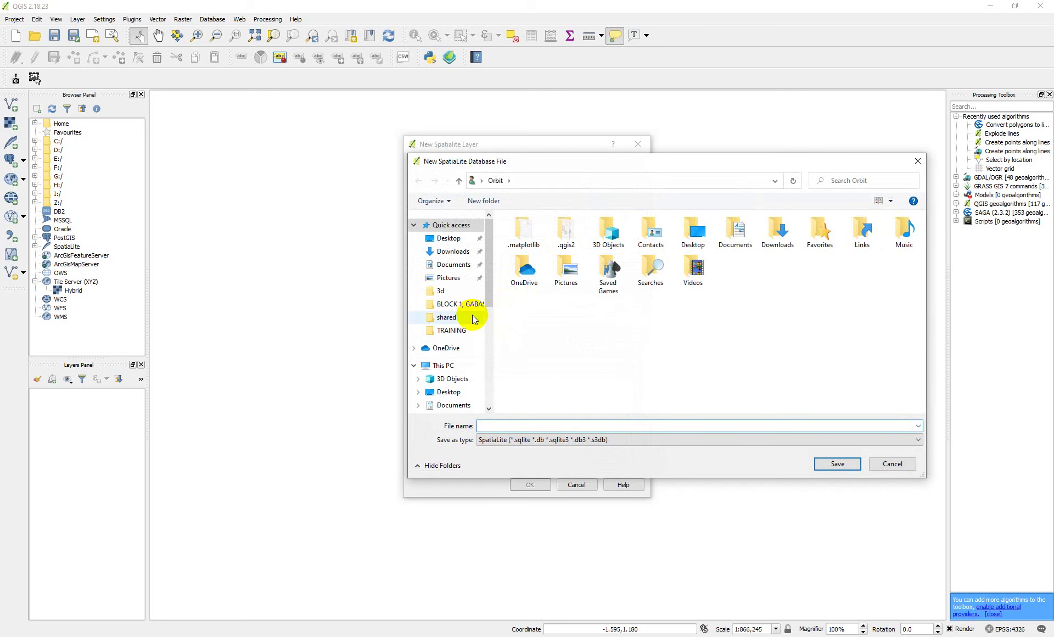
pyautogui.click(461, 237)
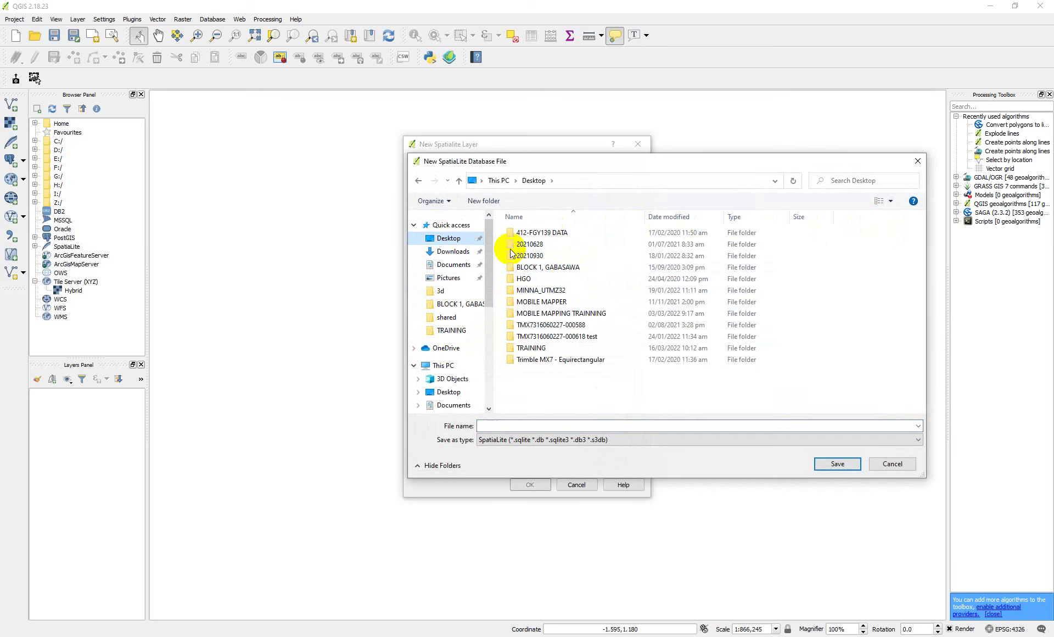
pyautogui.doubleClick(582, 348)
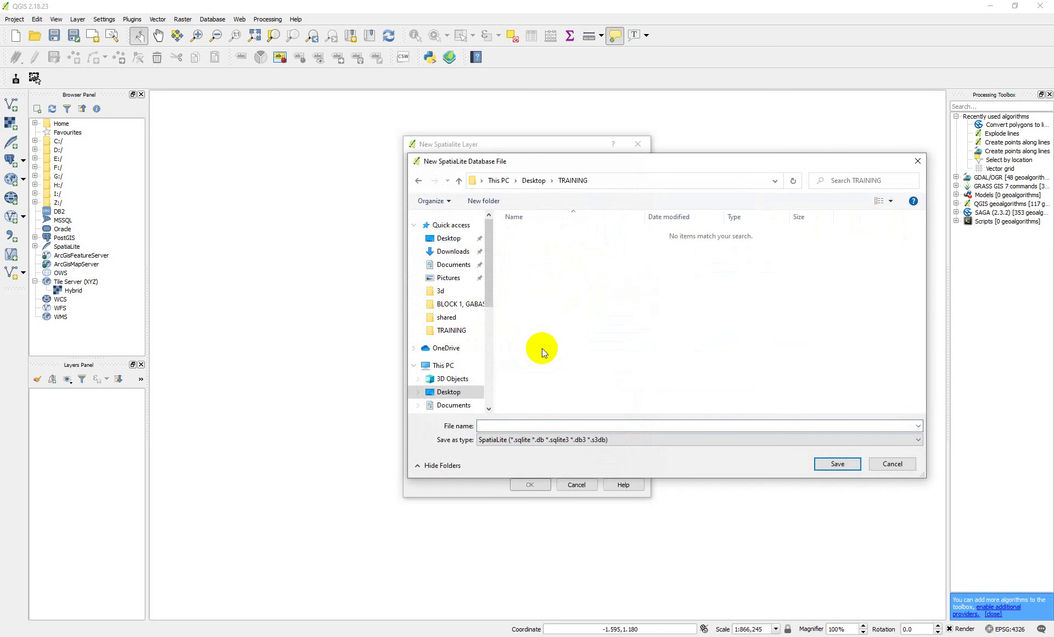
pyautogui.click(522, 428)
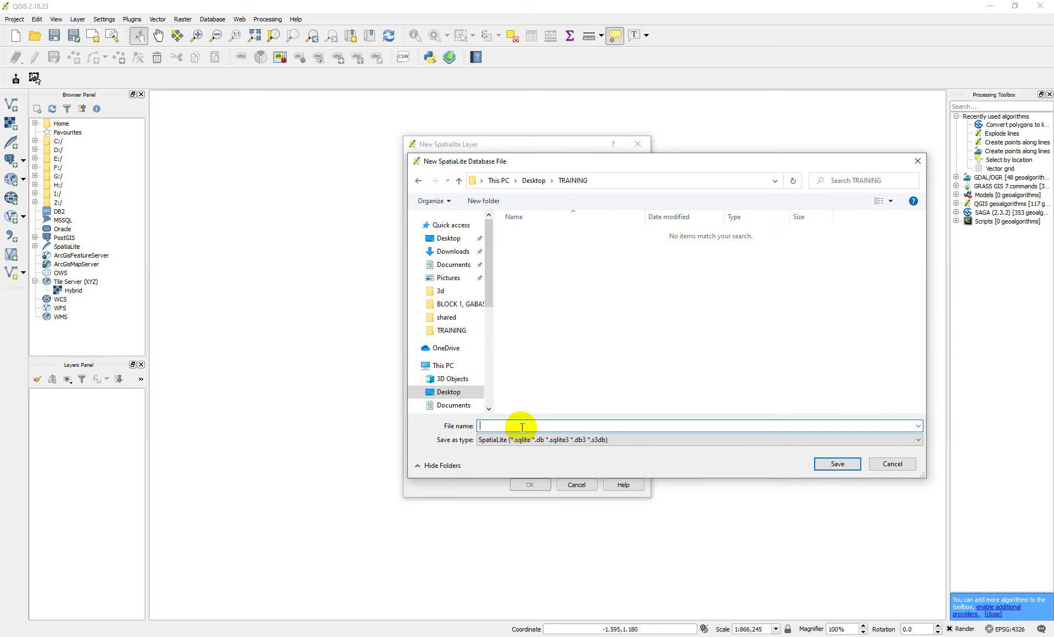
pyautogui.write('P')
pyautogui.press('BackSpace')
pyautogui.write('SPATIAL')
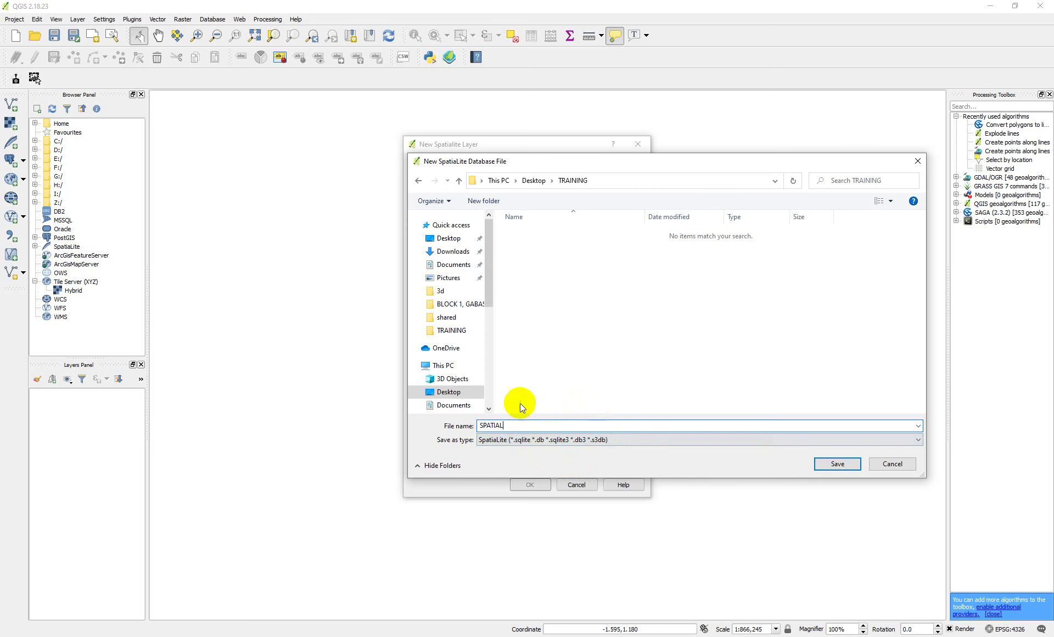
pyautogui.click(824, 466)
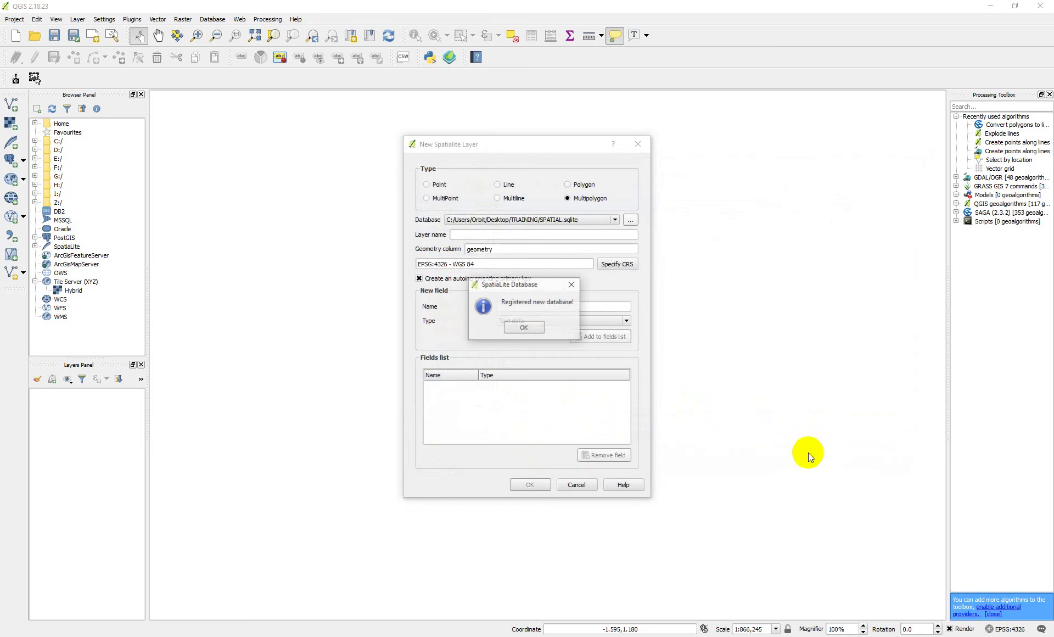
pyautogui.click(525, 327)
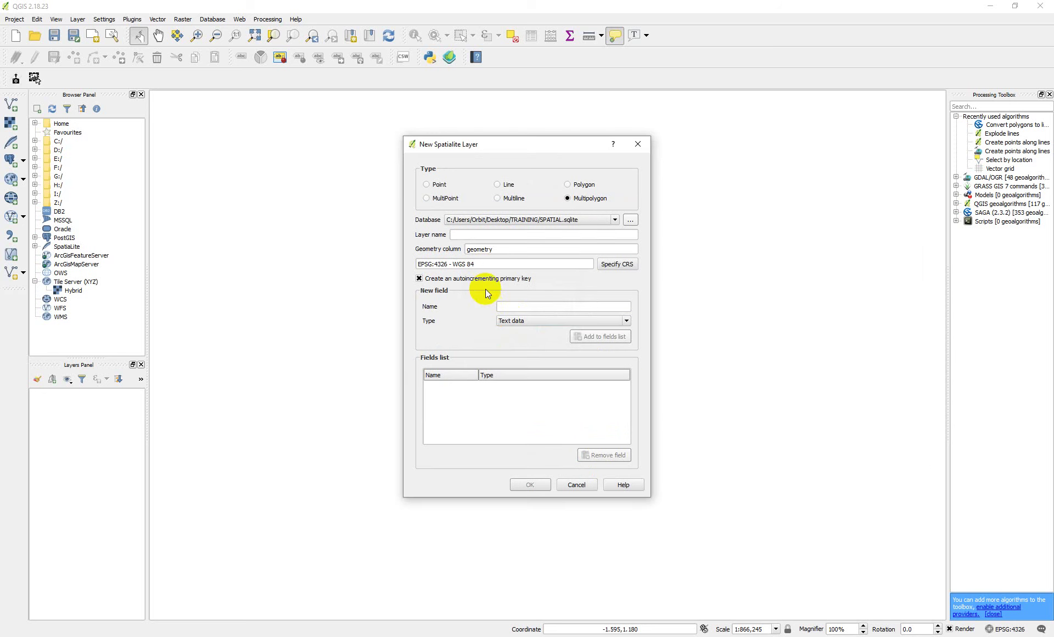
# - Name the layer POLYGON1 and set its coordinate reference system to Minna / UTM zone 32N (EPSG:26332)
pyautogui.click(470, 236)
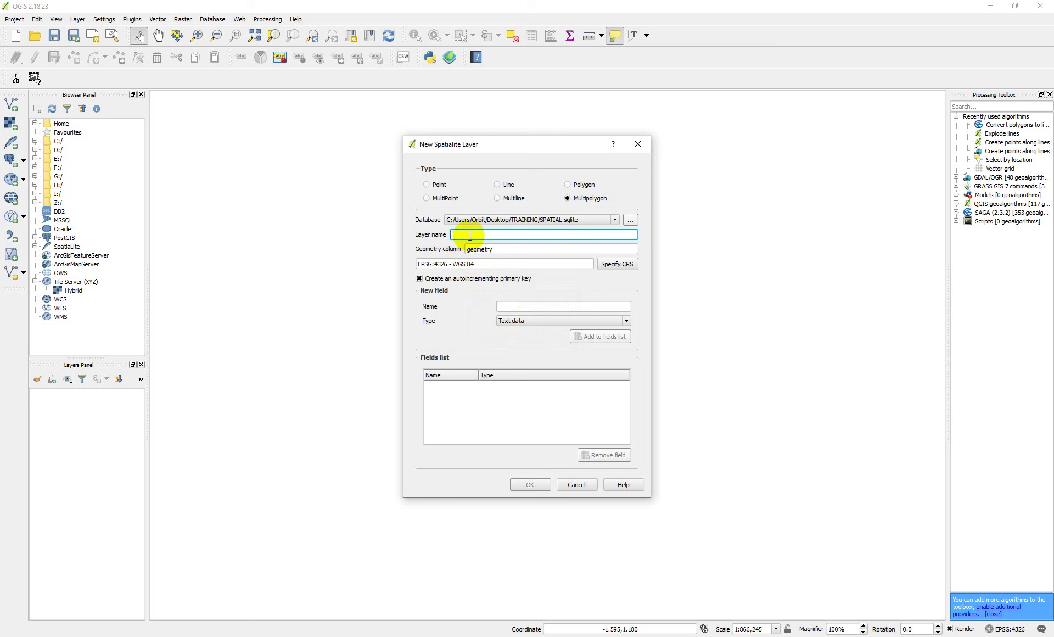
pyautogui.write('POL')
pyautogui.write('YGON1')
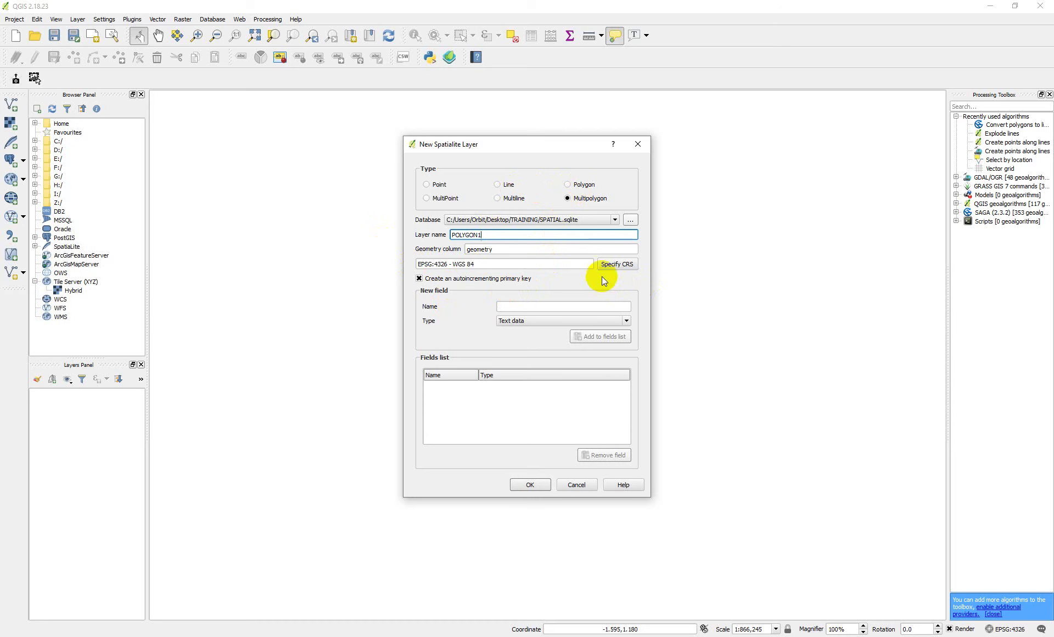
pyautogui.click(616, 266)
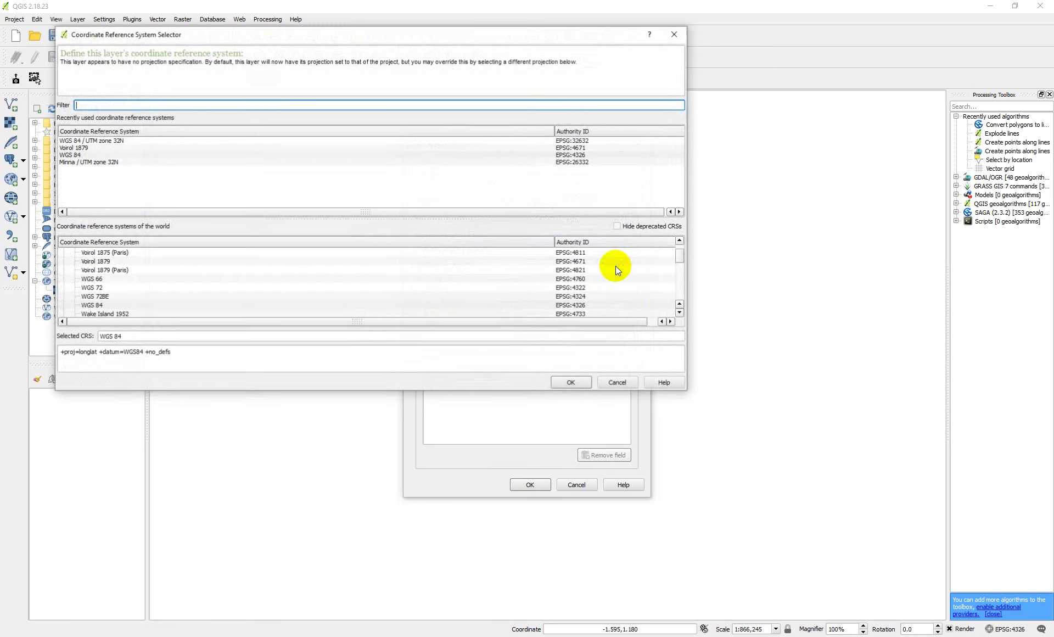
pyautogui.click(91, 163)
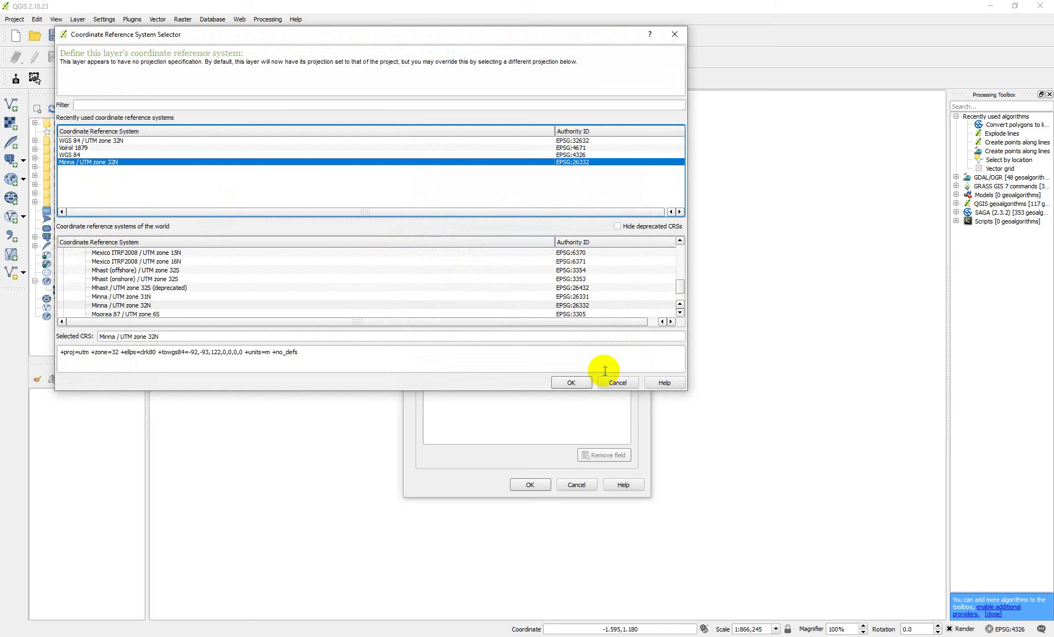
pyautogui.click(568, 380)
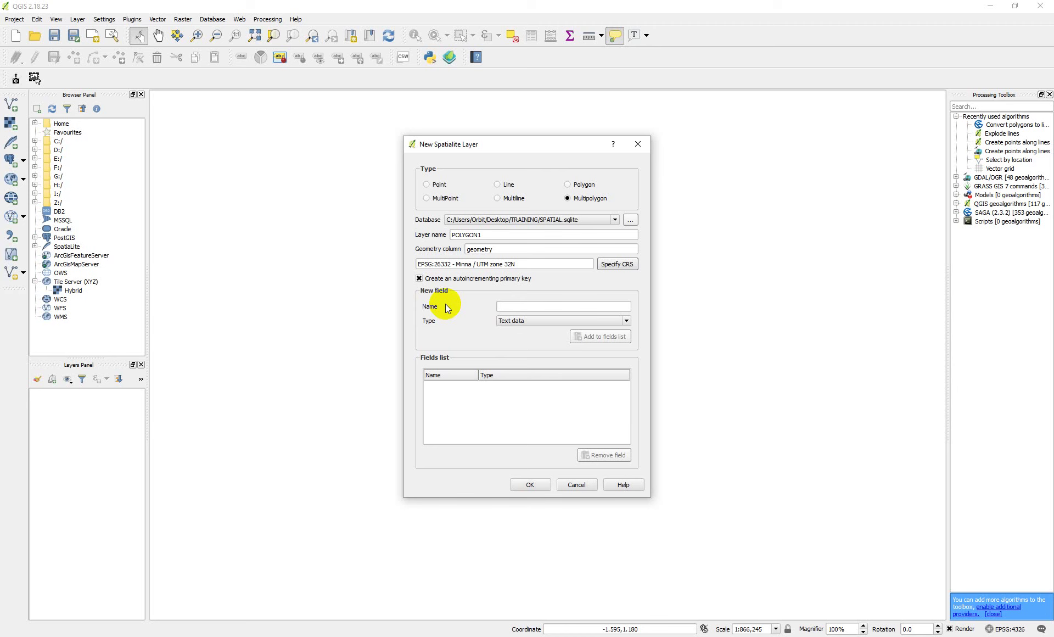
# - Add a text data field called NAME to the layer's fields list
pyautogui.click(517, 307)
pyautogui.write('NAME')
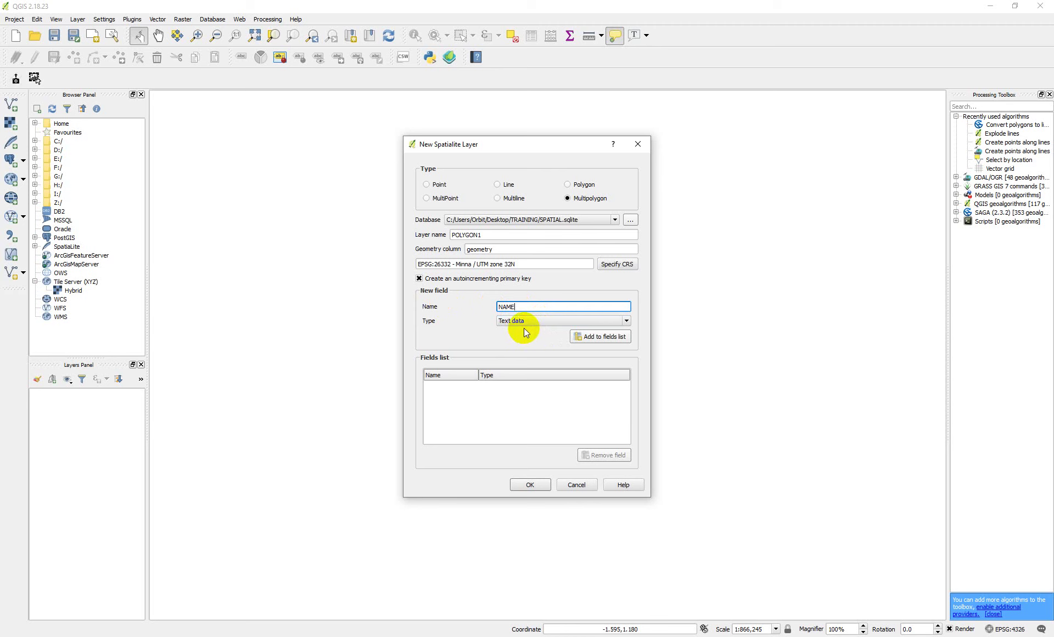
pyautogui.click(592, 338)
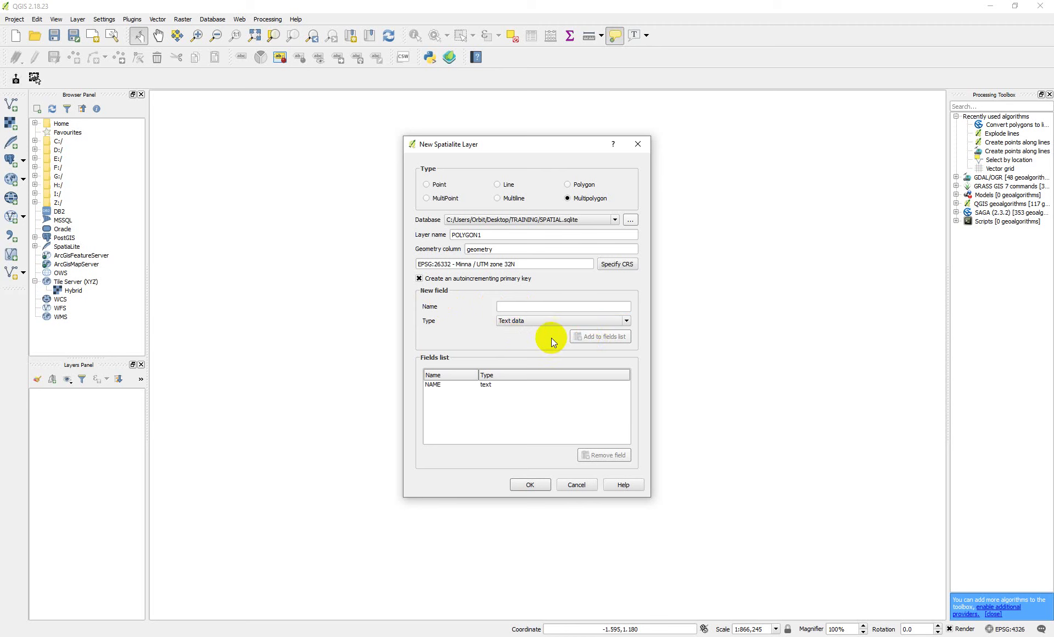
# - Add a decimal number field called AREA to the fields list, and remove that field again
pyautogui.click(512, 309)
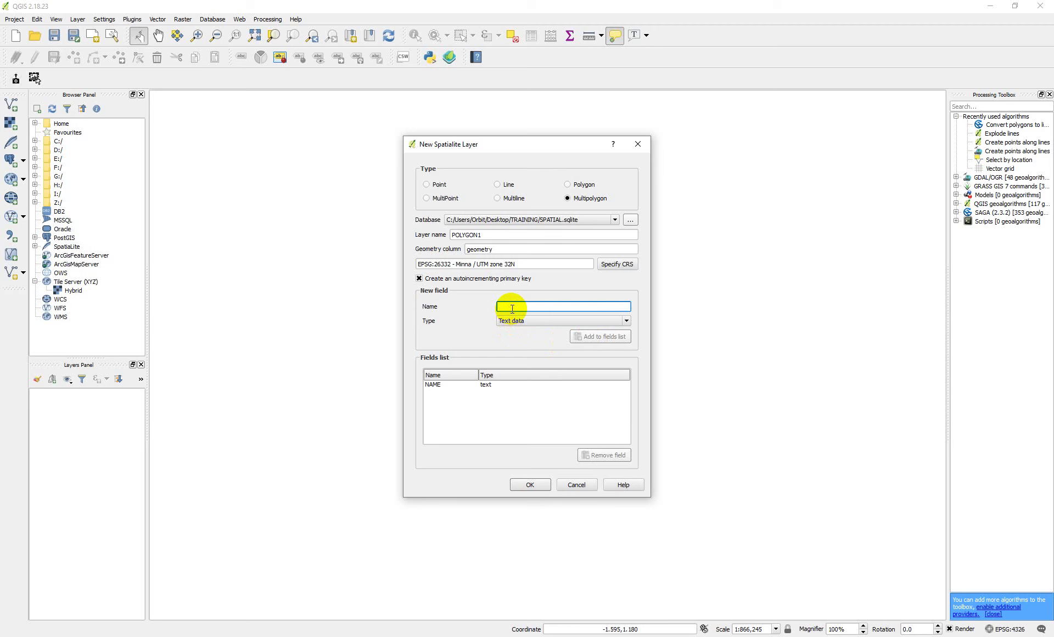
pyautogui.write('AREA')
pyautogui.click(630, 319)
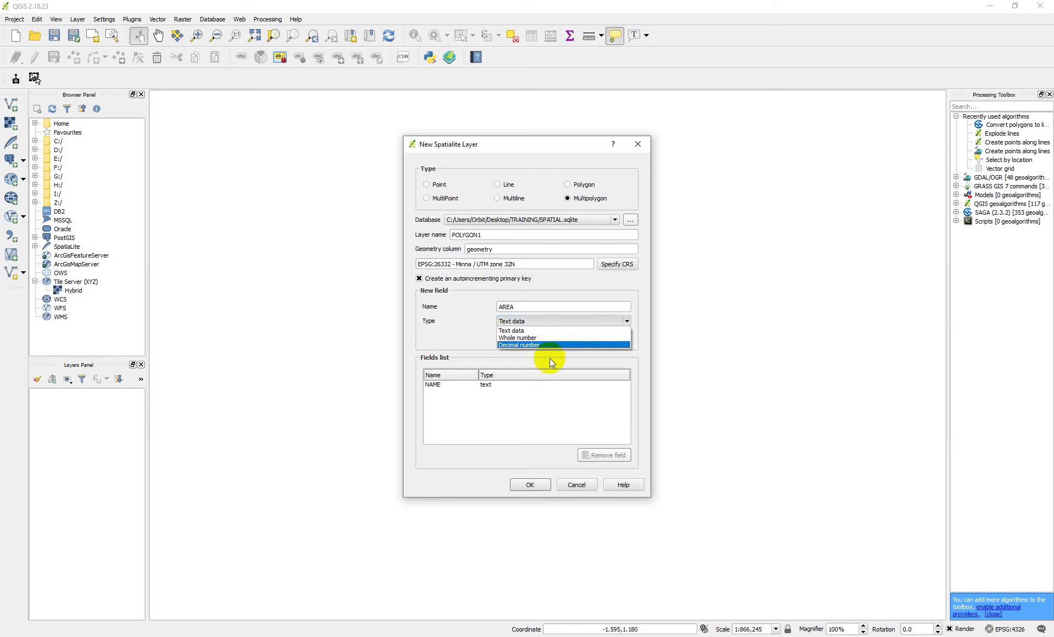
pyautogui.click(534, 345)
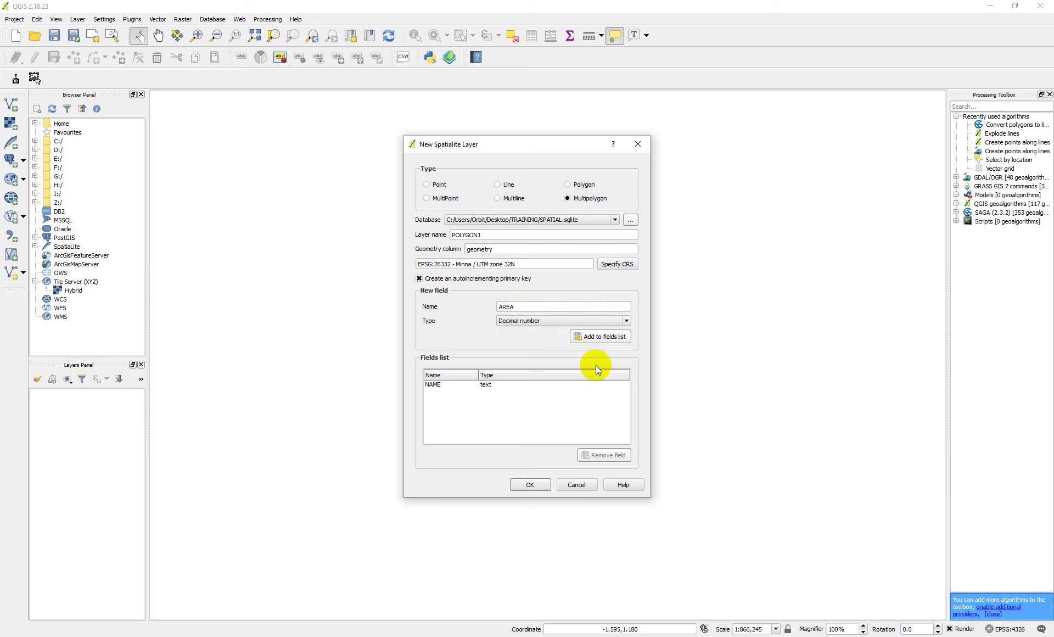
pyautogui.click(612, 337)
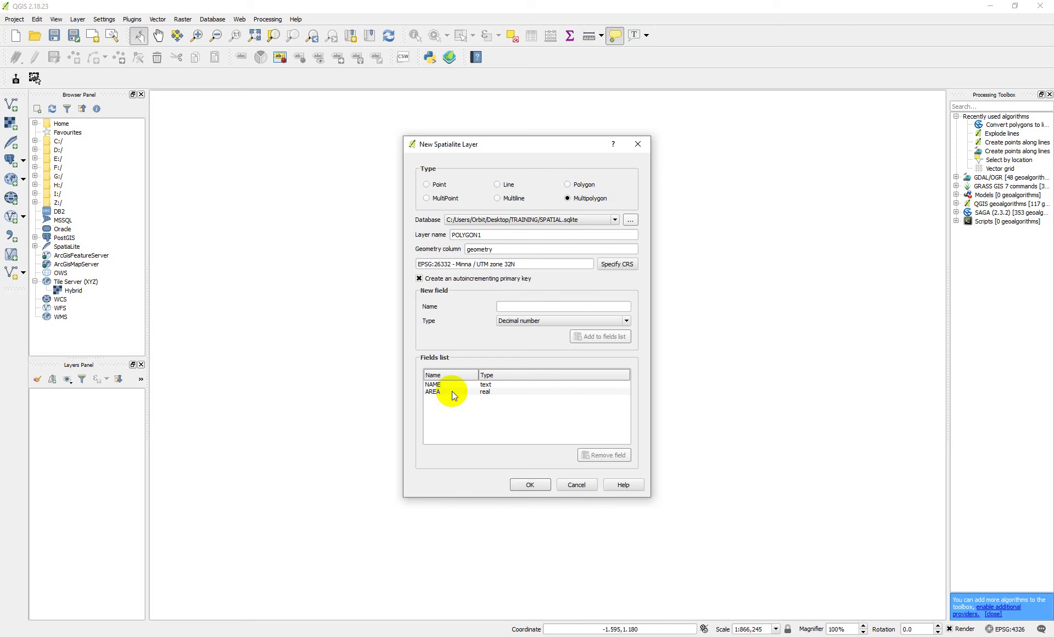
pyautogui.click(466, 395)
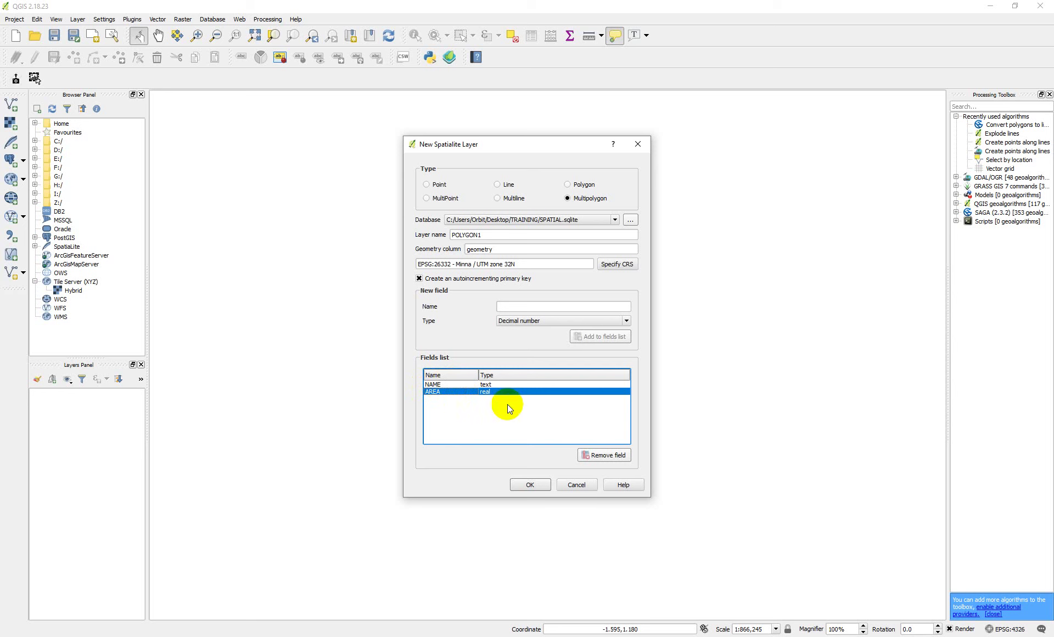
pyautogui.click(592, 458)
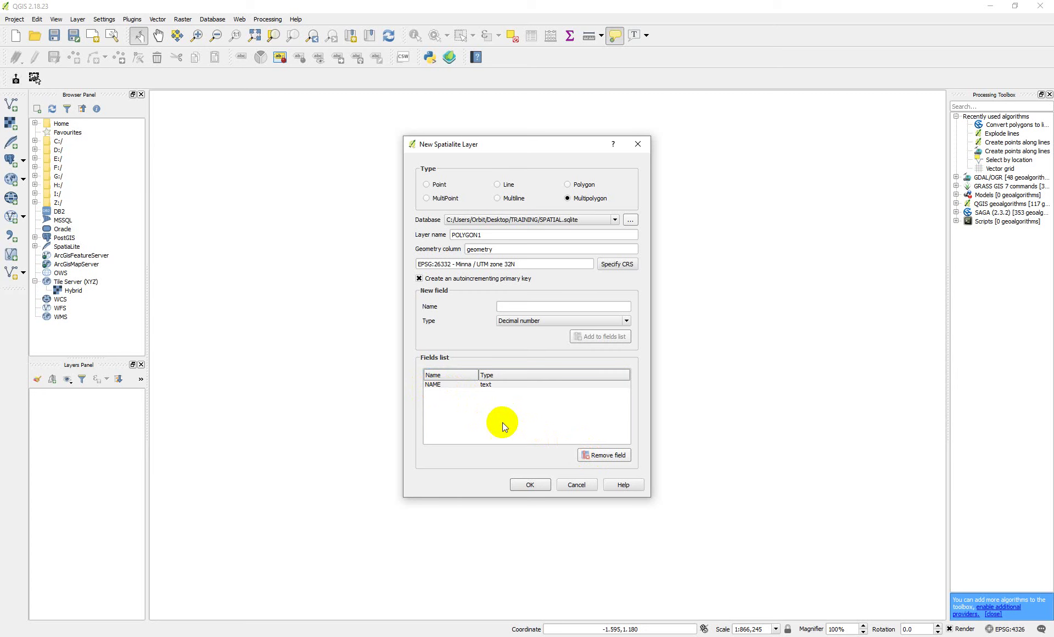
# - Create the configured SpatiaLite layer and turn on editing for POLYGON1
pyautogui.click(529, 486)
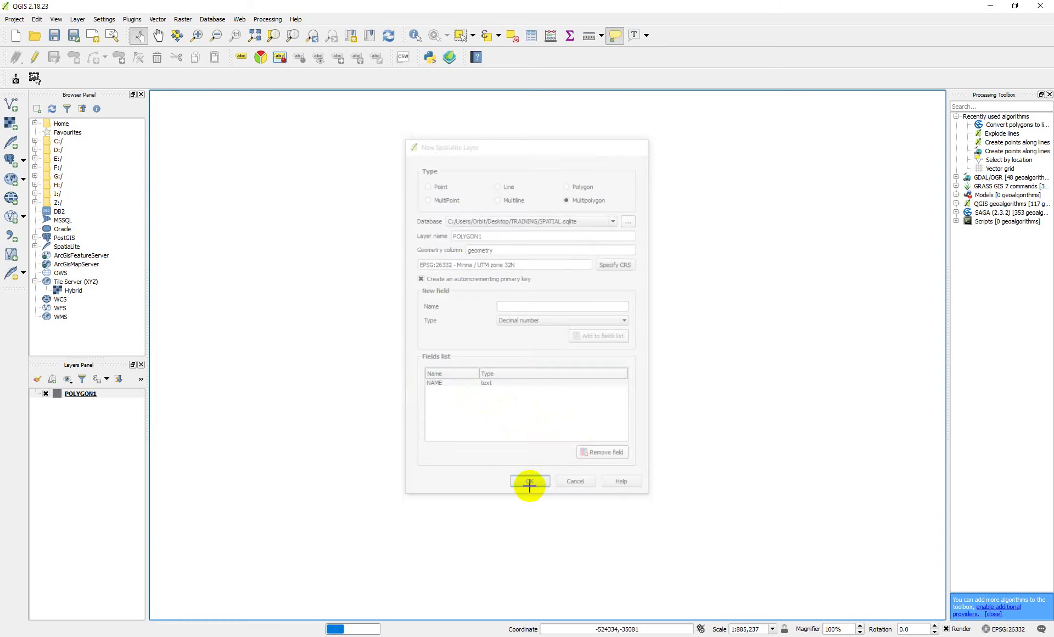
pyautogui.click(81, 394)
pyautogui.click(34, 57)
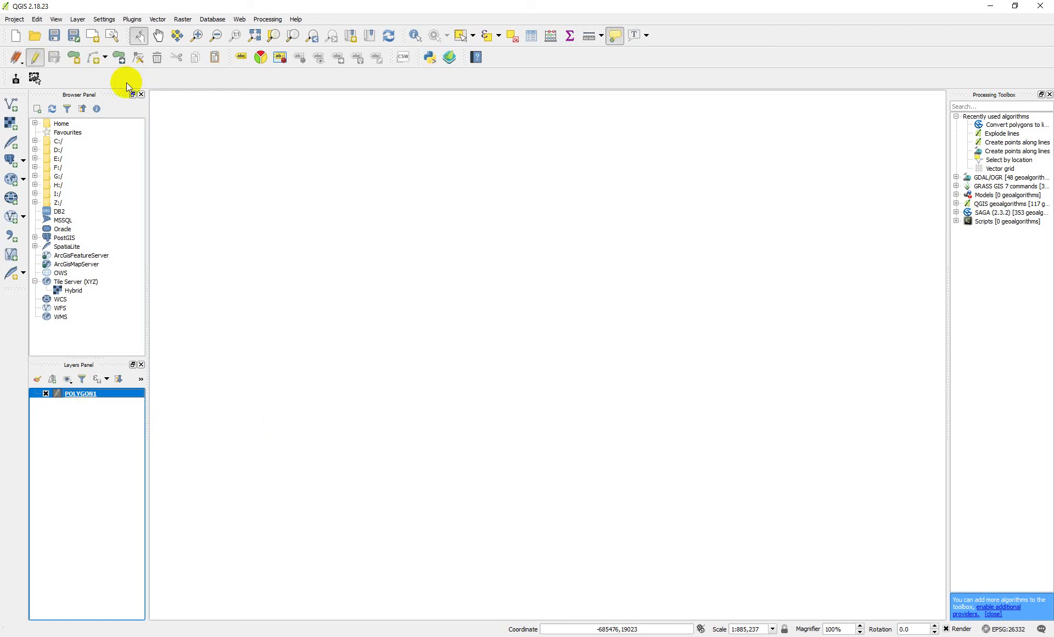
# - Draw a four-sided polygon feature in the upper middle of the map canvas and accept it with its attributes left empty
pyautogui.click(75, 57)
pyautogui.click(317, 192)
pyautogui.click(546, 180)
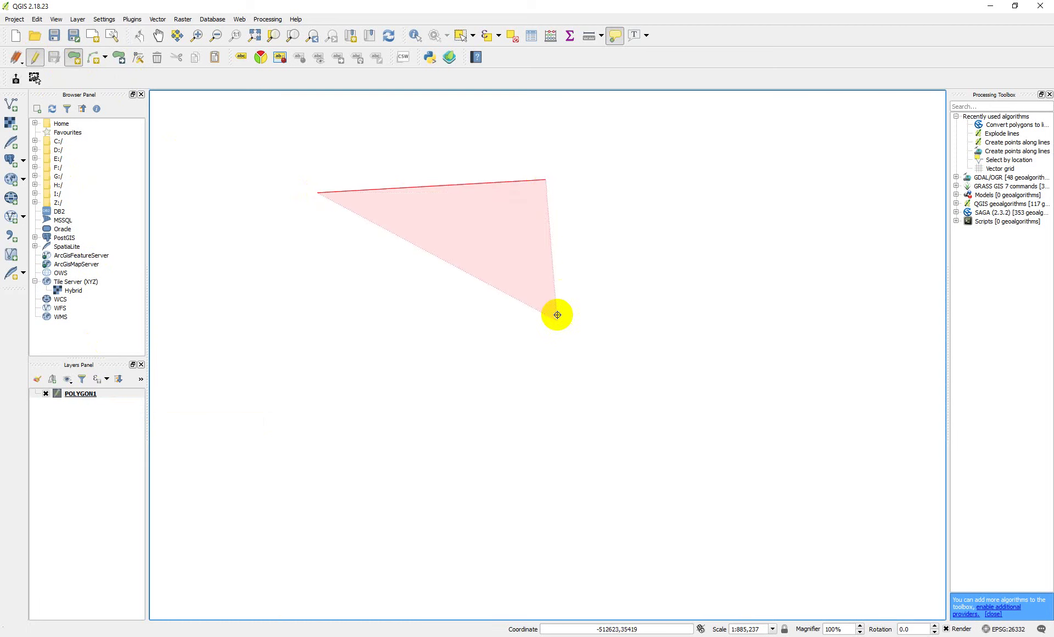
pyautogui.click(562, 375)
pyautogui.click(362, 391)
pyautogui.rightClick(256, 306)
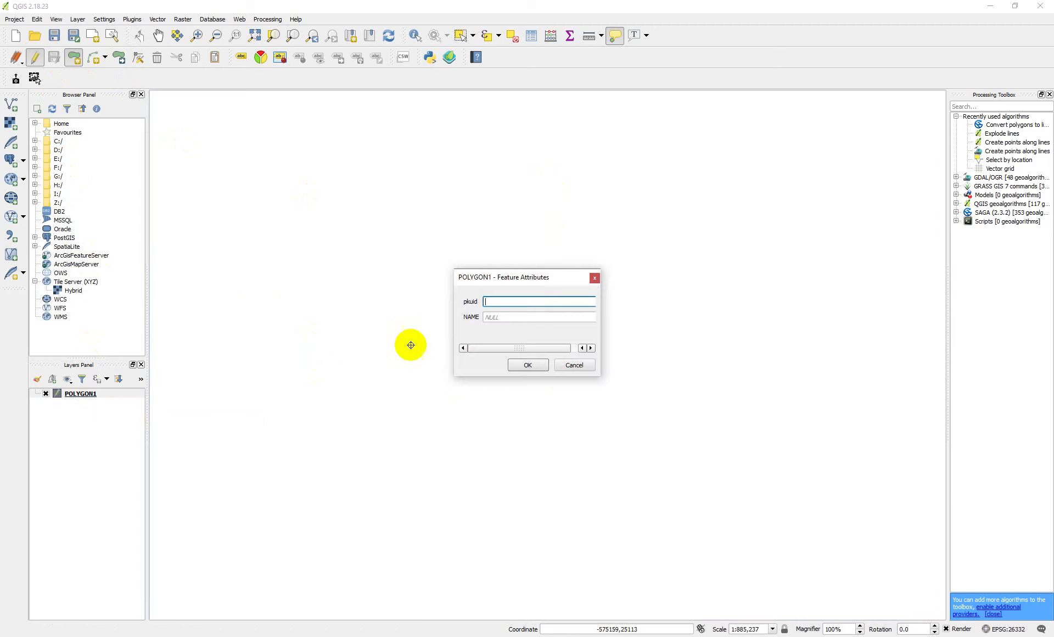
pyautogui.click(525, 366)
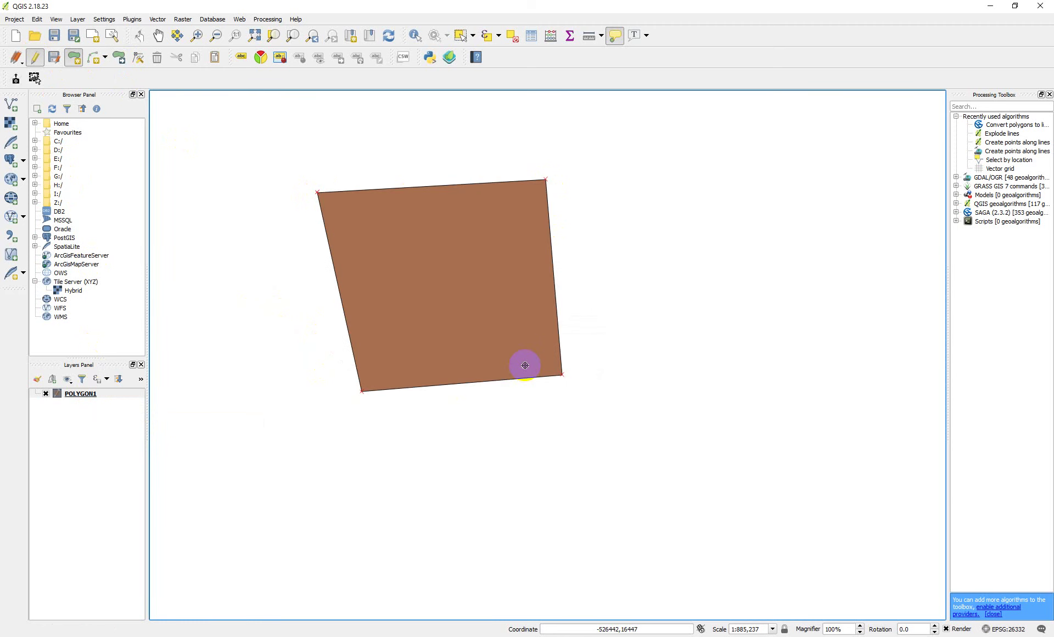